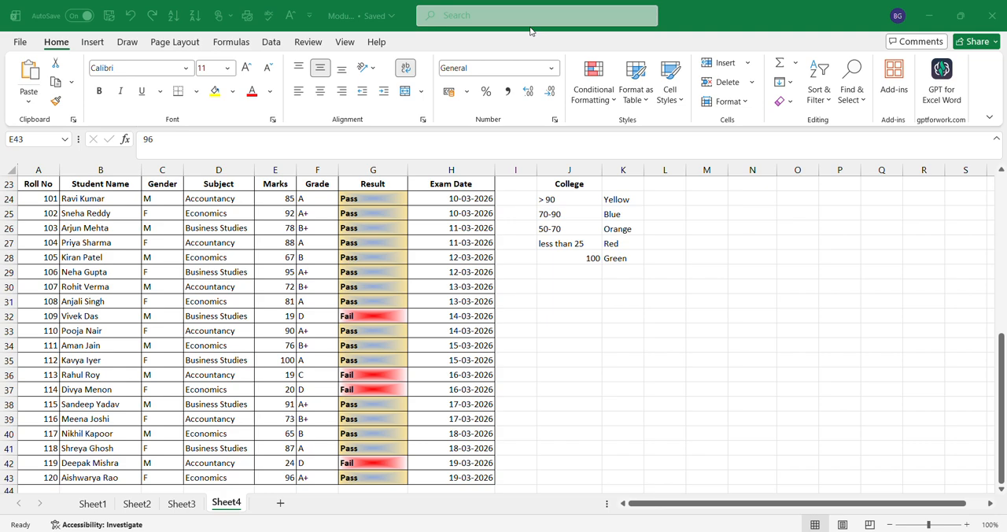
click(600, 93)
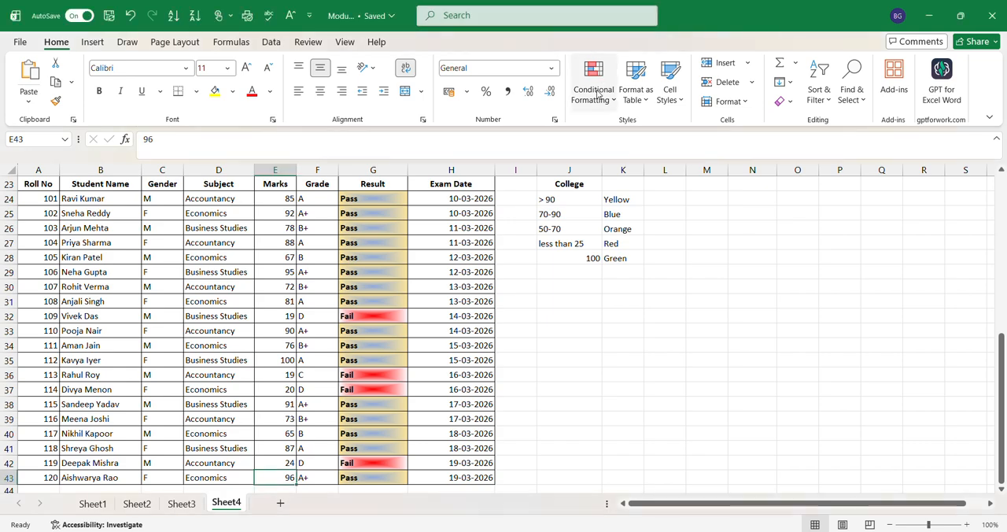
click(598, 95)
mouse_move(669, 124)
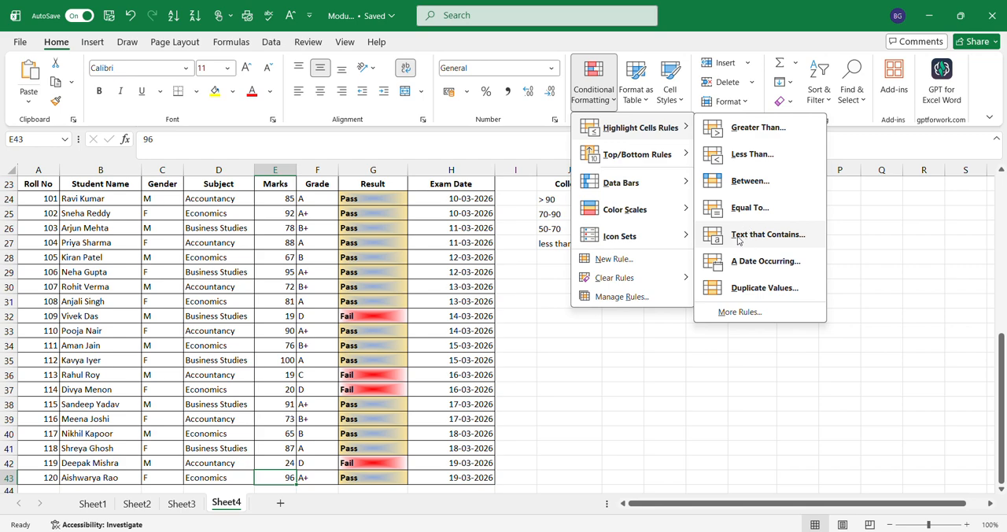
mouse_move(637, 186)
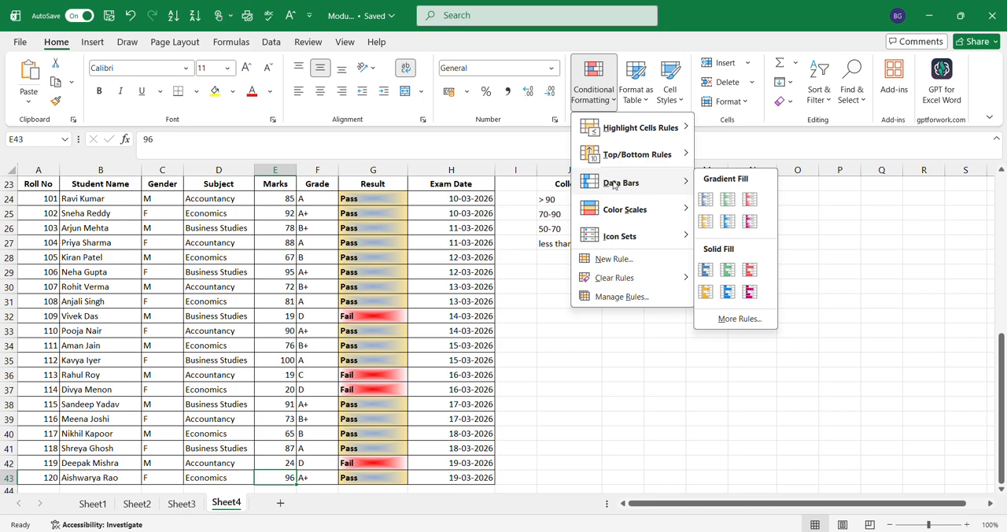
Review the students' scores down the Marks column, including the highest and lowest marks.
click(260, 199)
click(260, 199)
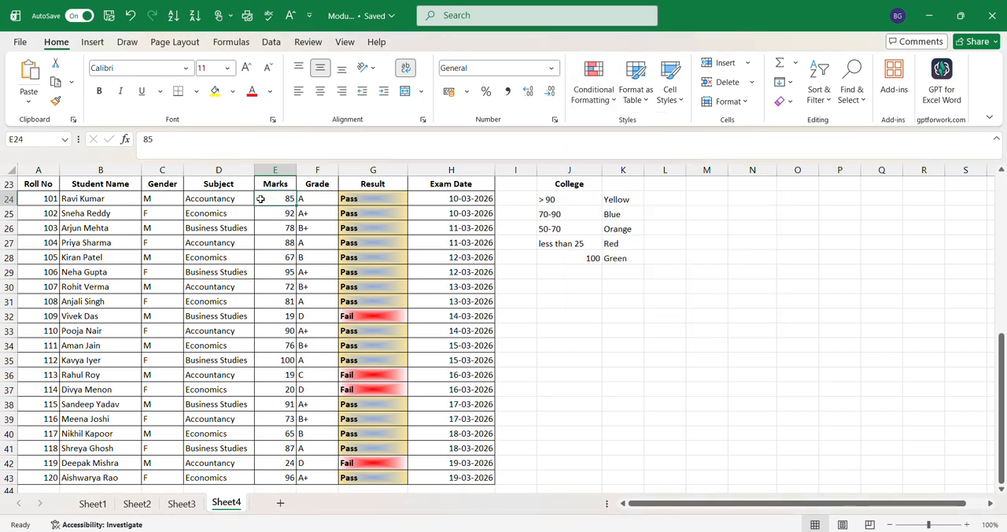
key(Down)
key(Down)
key(Down)
key(Down)
key(Down)
key(Down)
key(Down)
key(Down)
key(Down)
key(Down)
key(Down)
key(Down)
key(Down)
key(Down)
key(Down)
key(Down)
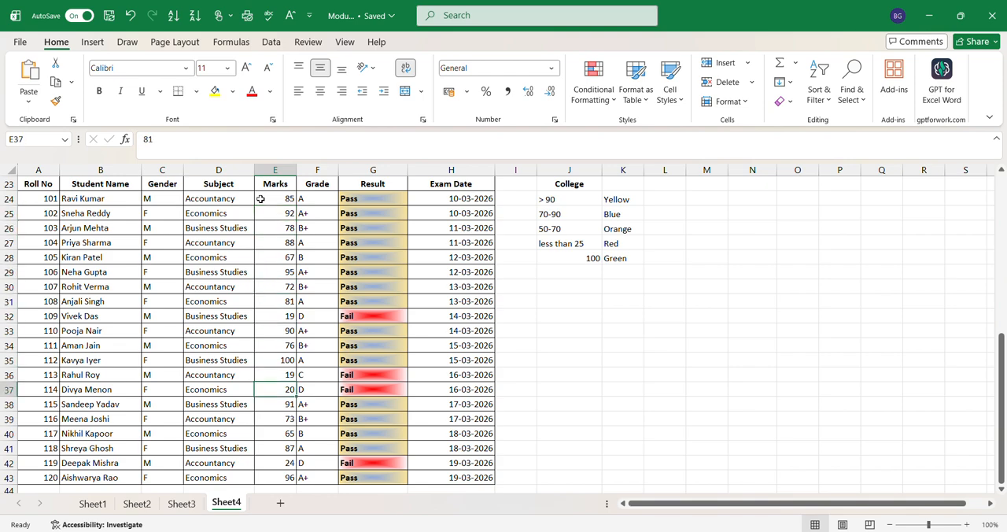
key(Down)
key(Down)
key(Down)
key(Down)
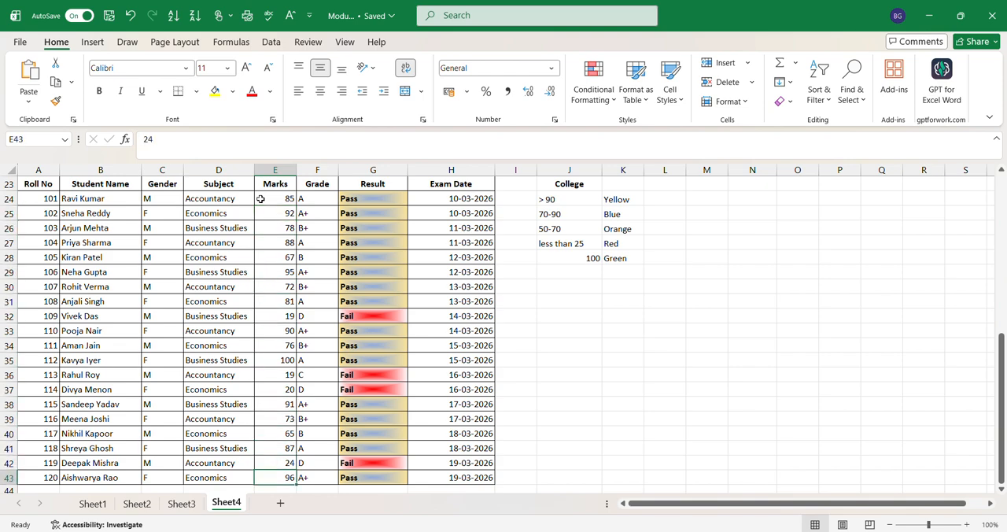
key(Down)
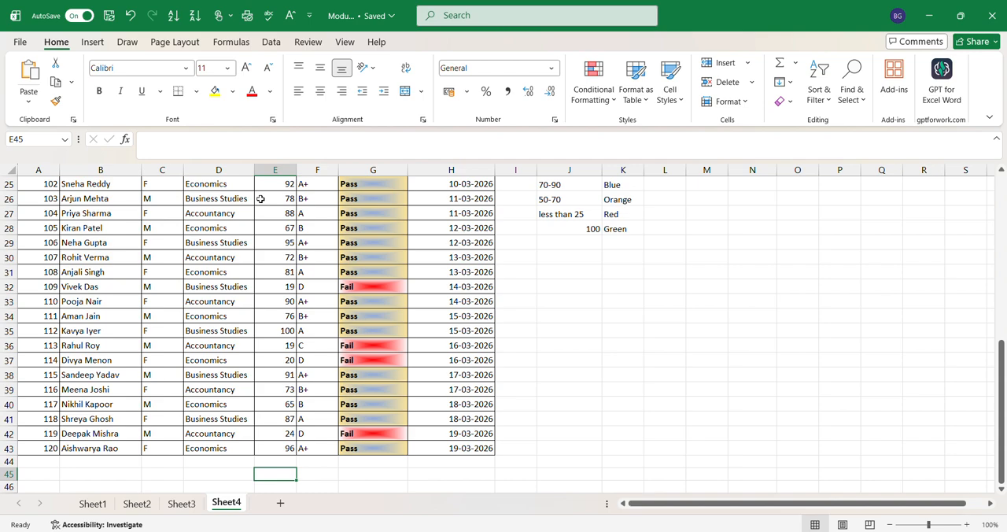
key(Up)
key(Up)
key(Up)
key(Up)
key(Up)
key(Up)
key(Up)
key(Up)
key(Up)
key(Up)
key(Up)
key(Up)
key(Up)
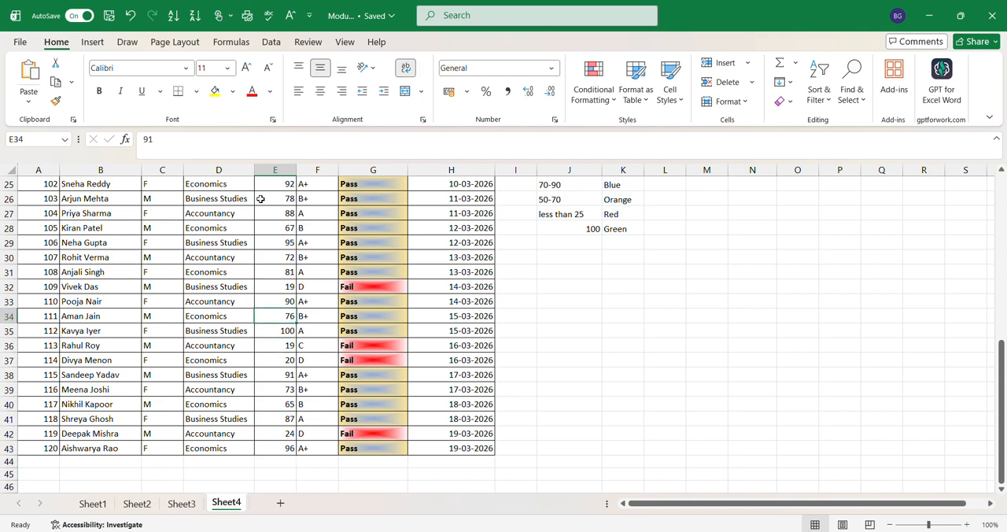
key(Up)
key(Up)
key(Up)
key(Up)
key(Up)
key(Up)
key(Up)
key(Up)
key(Up)
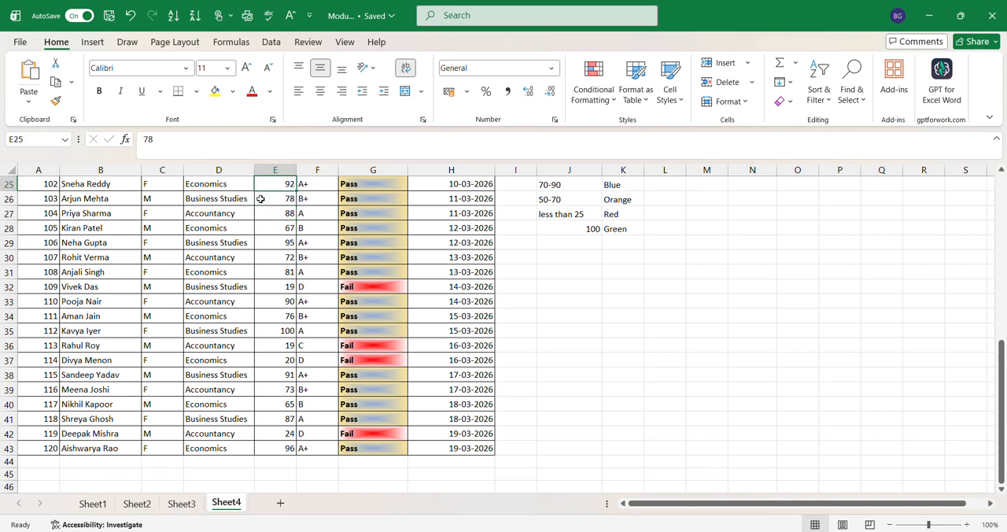
key(Up)
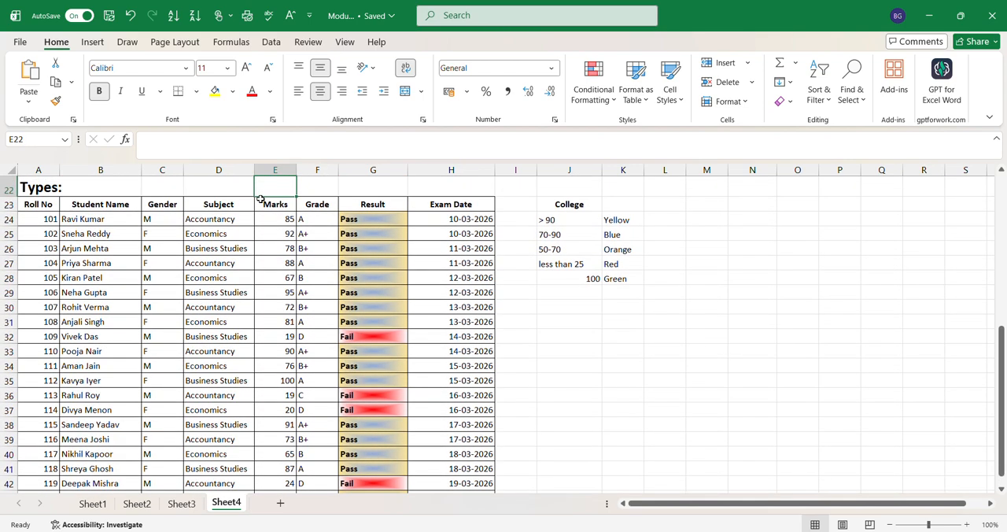
click(285, 381)
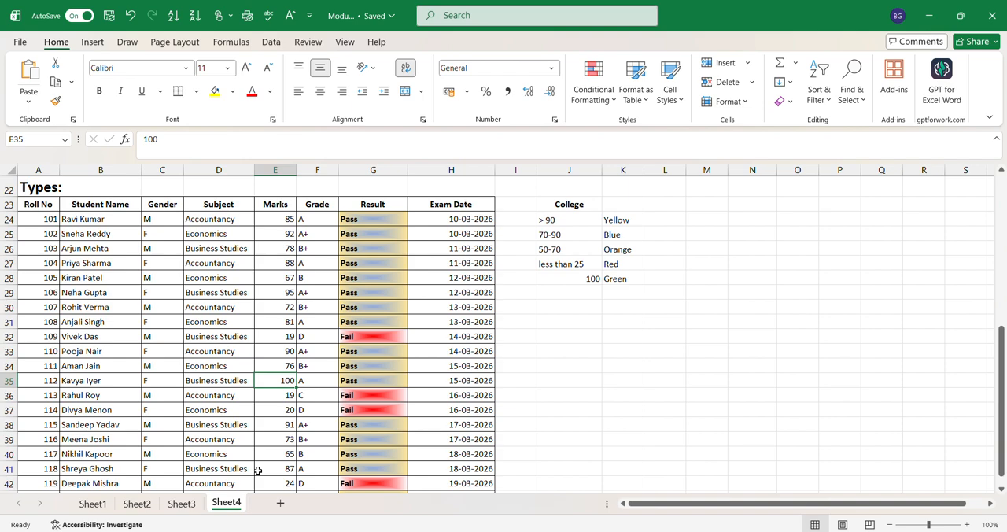
key(Down)
key(Down)
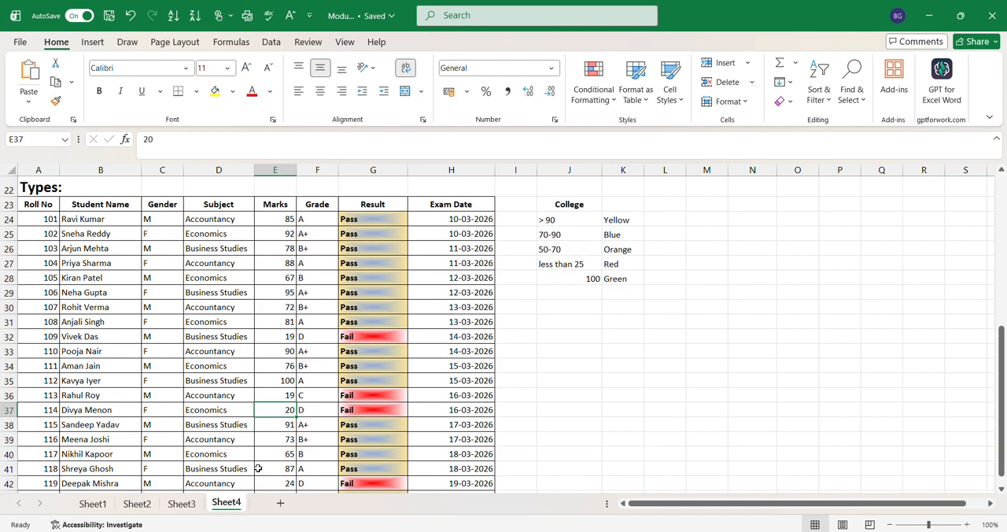
Apply orange gradient-fill data bars to the Marks values in E24:E43.
click(284, 218)
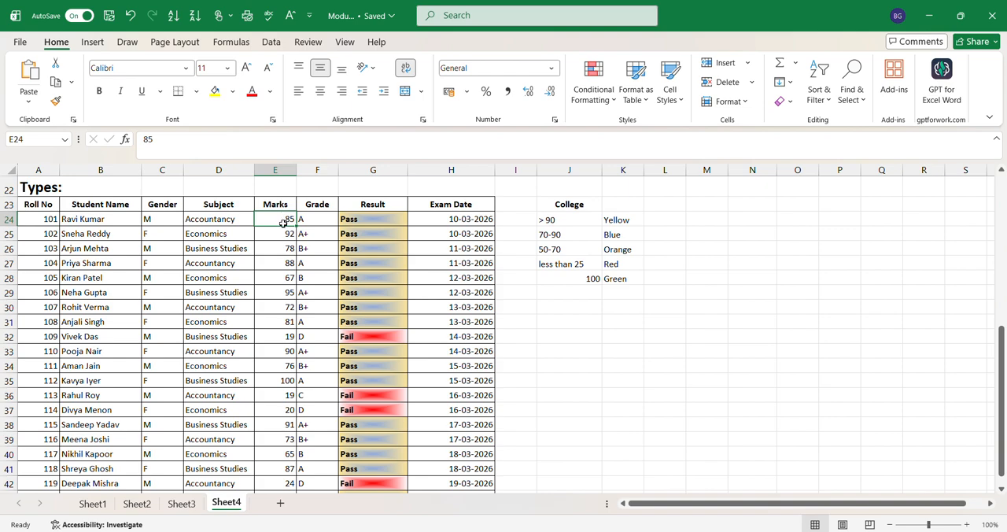
drag(284, 218, 283, 491)
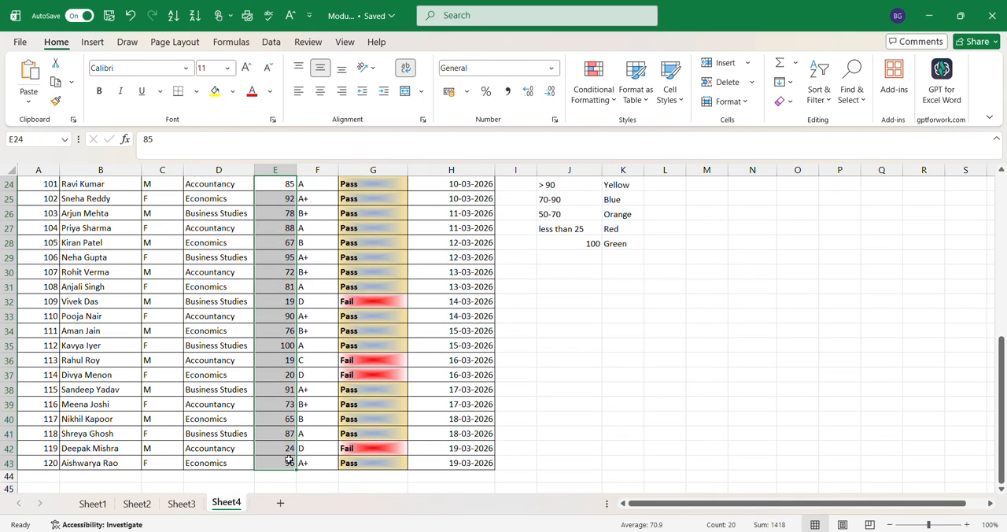
click(596, 93)
mouse_move(626, 189)
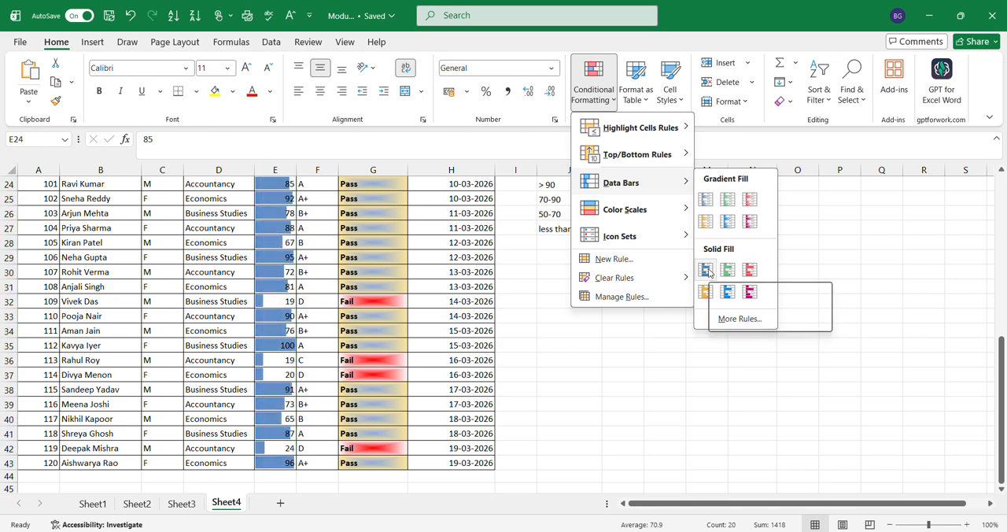
click(703, 222)
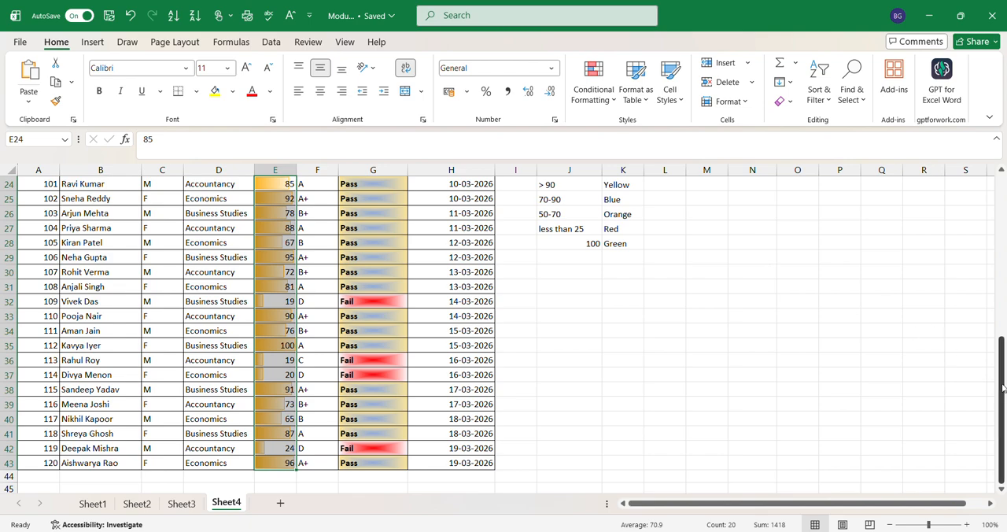
Compare the data bar lengths with the scores in the Marks column, checking high and low marks.
drag(1001, 385, 1006, 311)
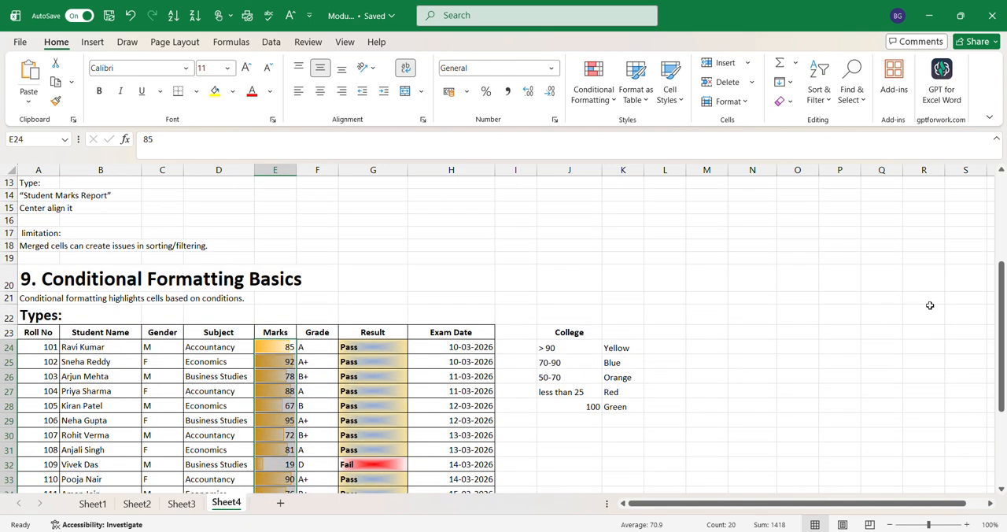
click(281, 344)
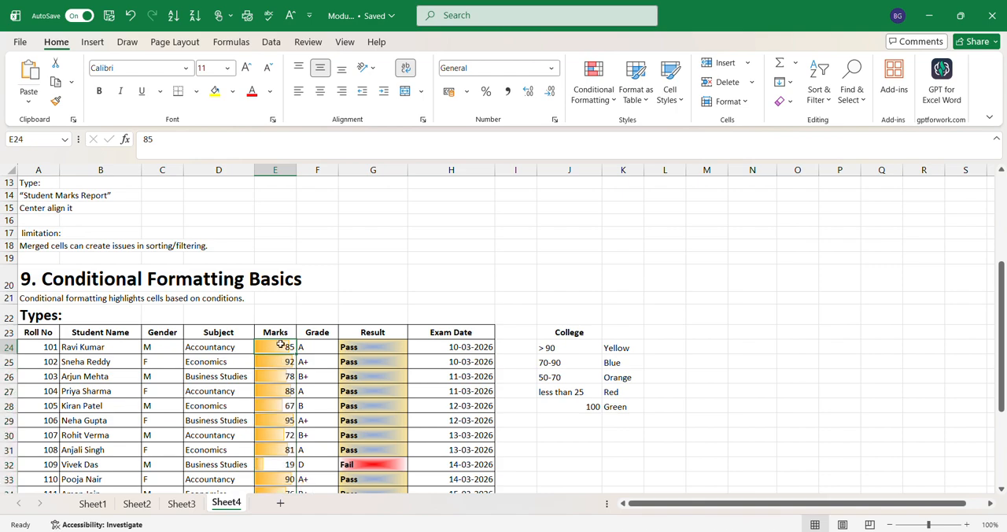
key(Down)
key(Down)
key(Down)
key(Down)
key(Down)
key(Down)
key(Down)
key(Down)
key(Down)
key(Down)
key(Down)
key(Down)
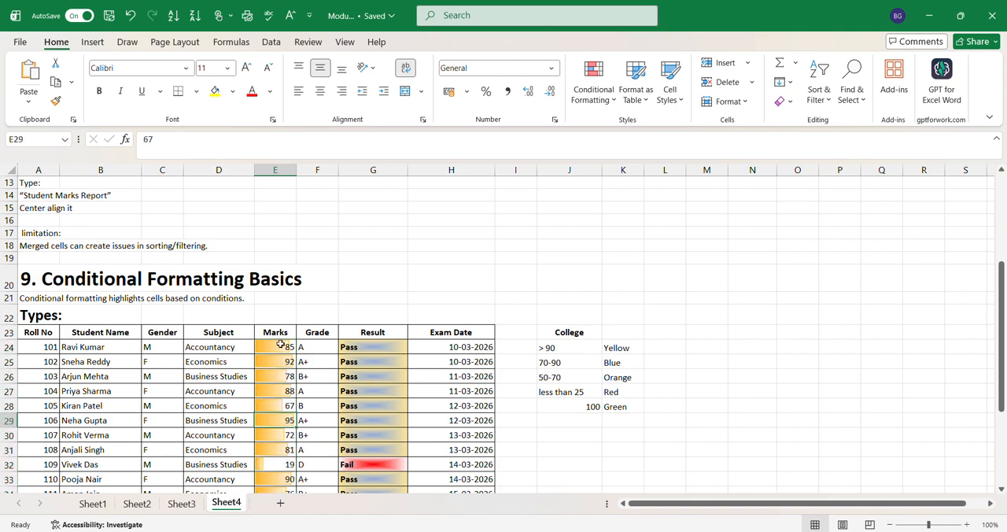
key(Down)
key(Down)
key(Down)
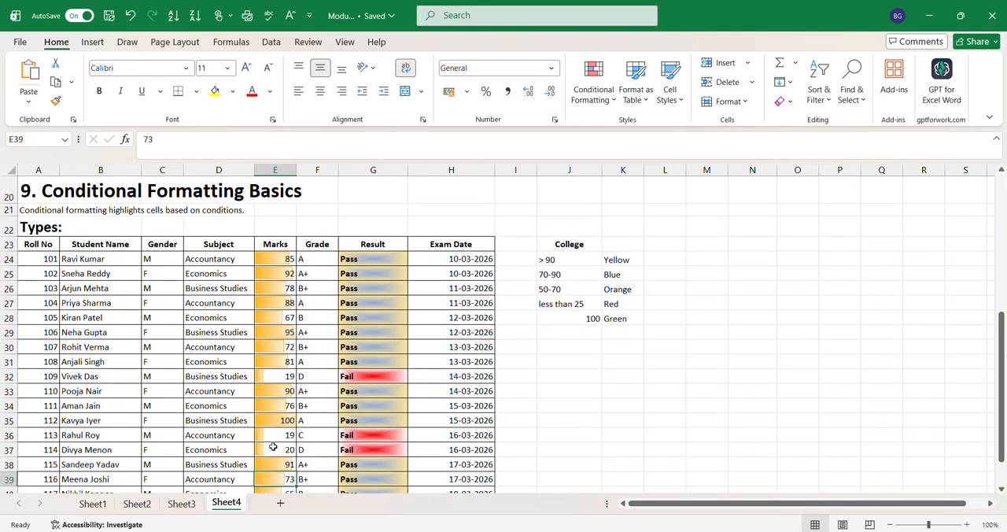
click(271, 439)
click(270, 447)
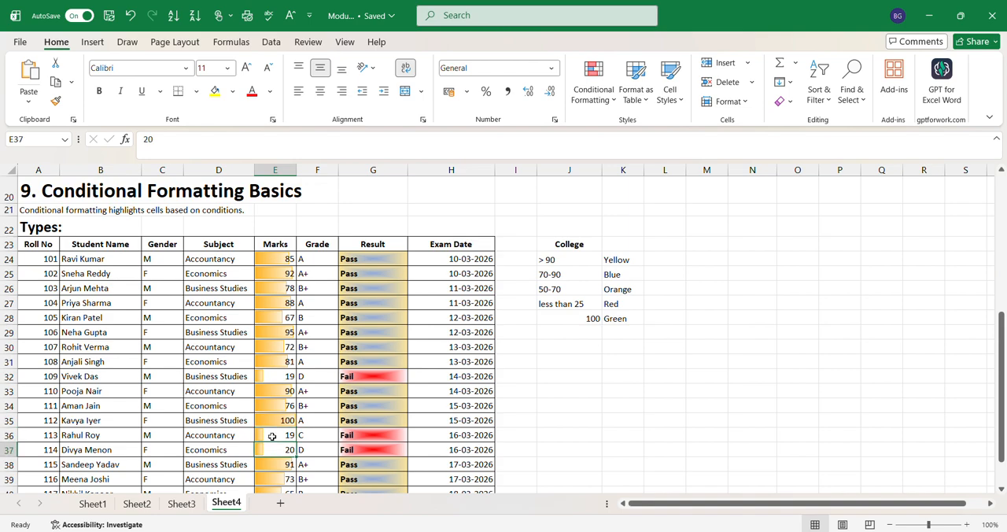
click(273, 421)
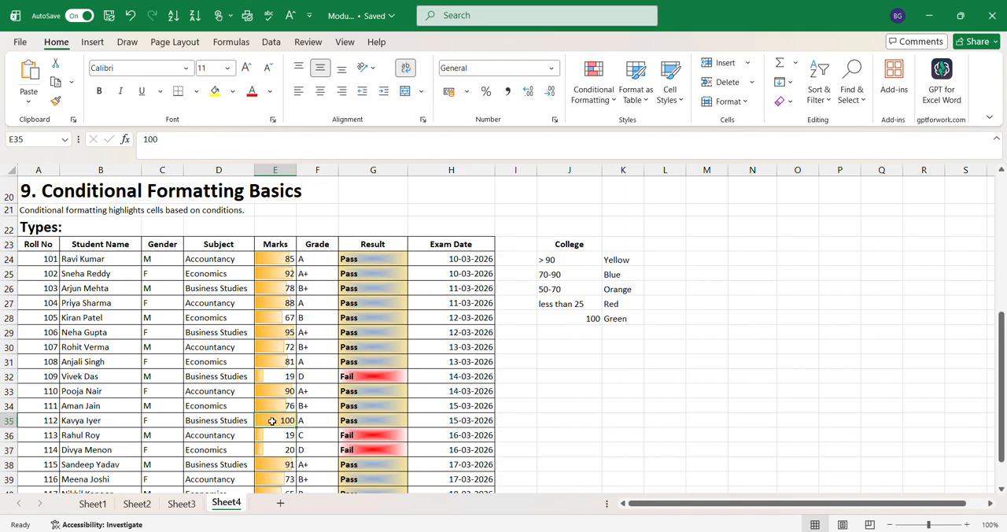
click(286, 329)
Edit the data bar rule for the marks in E24:E43 to show the bar only.
click(281, 263)
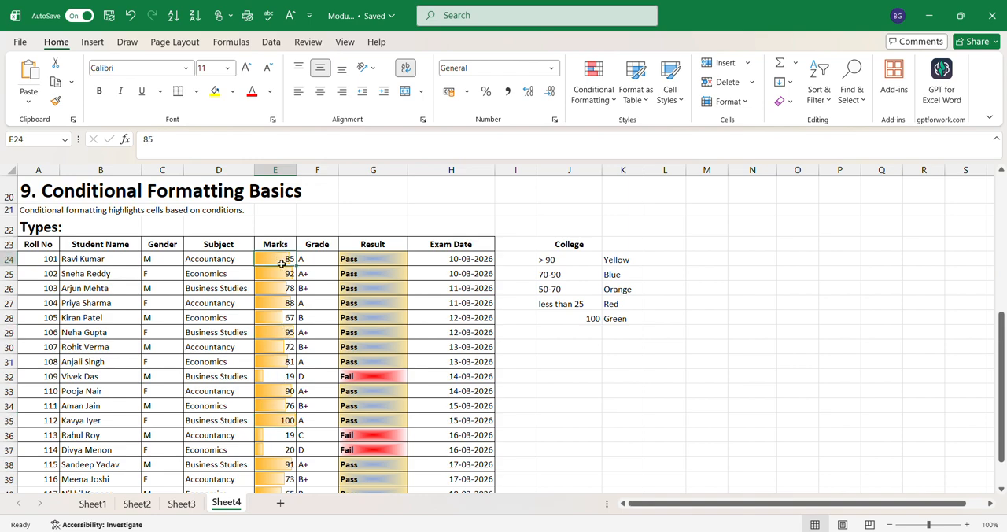
drag(281, 263, 286, 450)
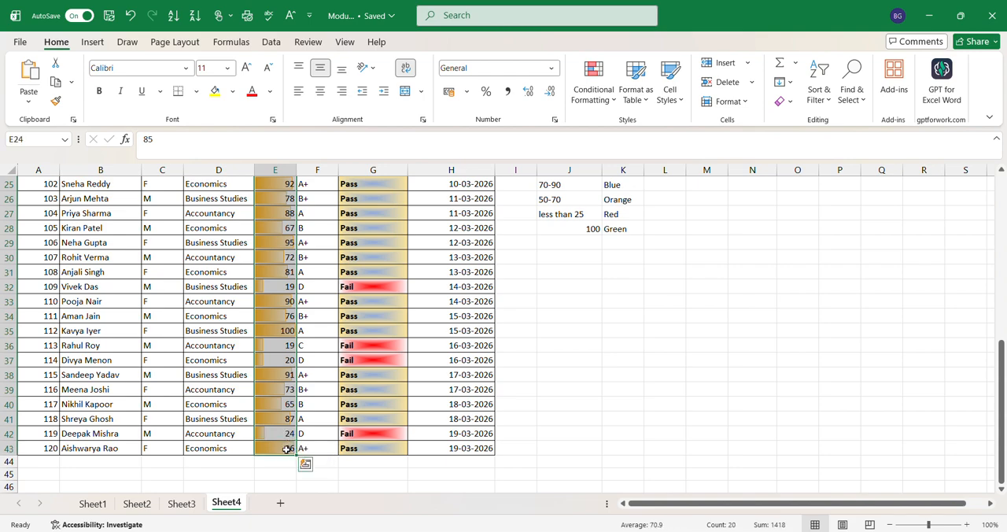
click(596, 98)
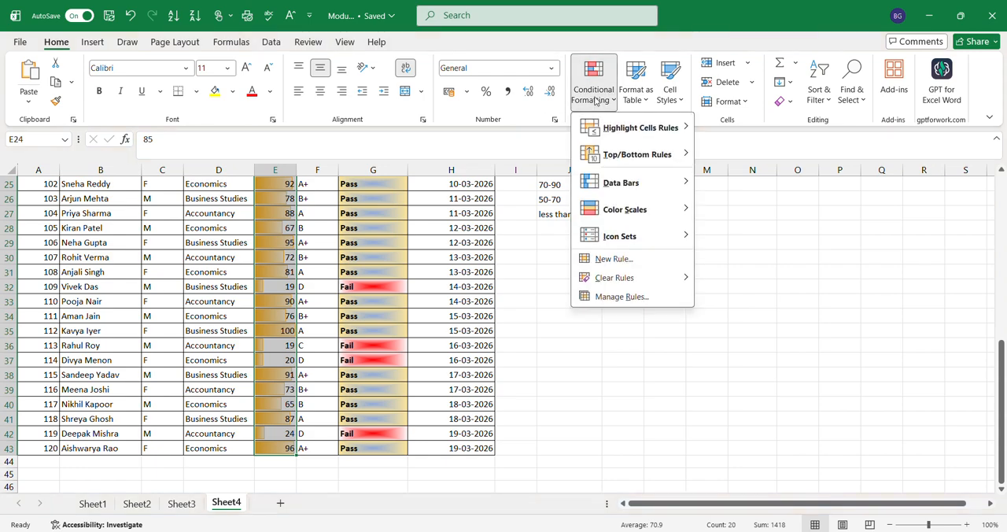
click(618, 296)
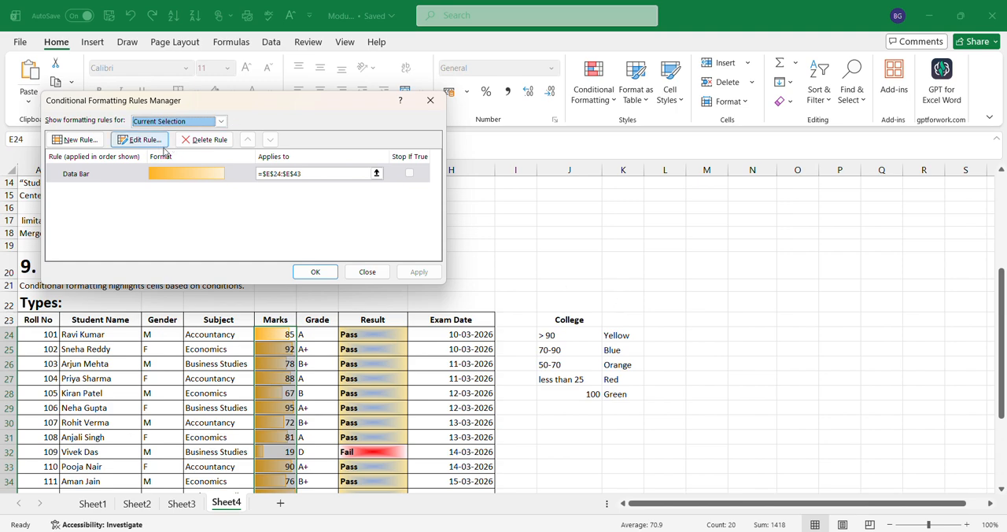
click(142, 140)
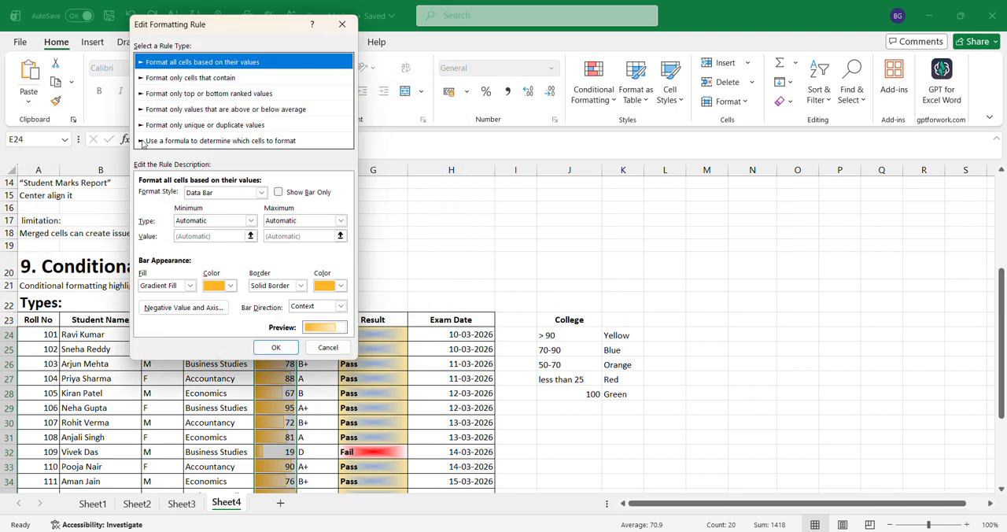
click(278, 193)
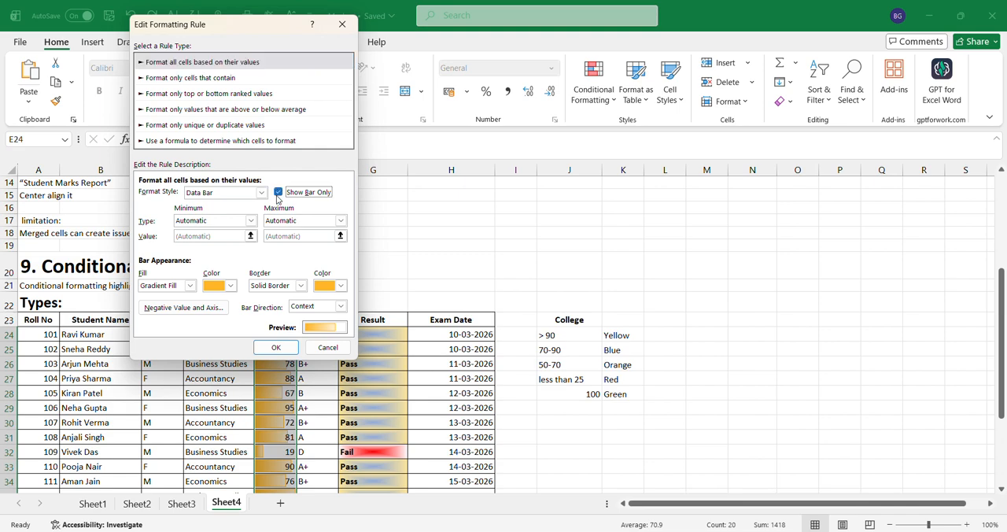
click(276, 347)
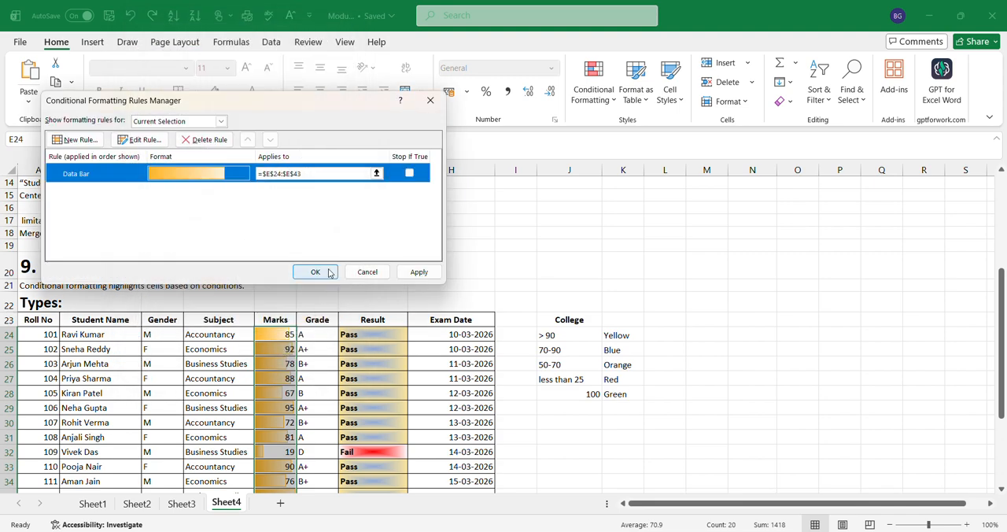
click(329, 272)
click(438, 265)
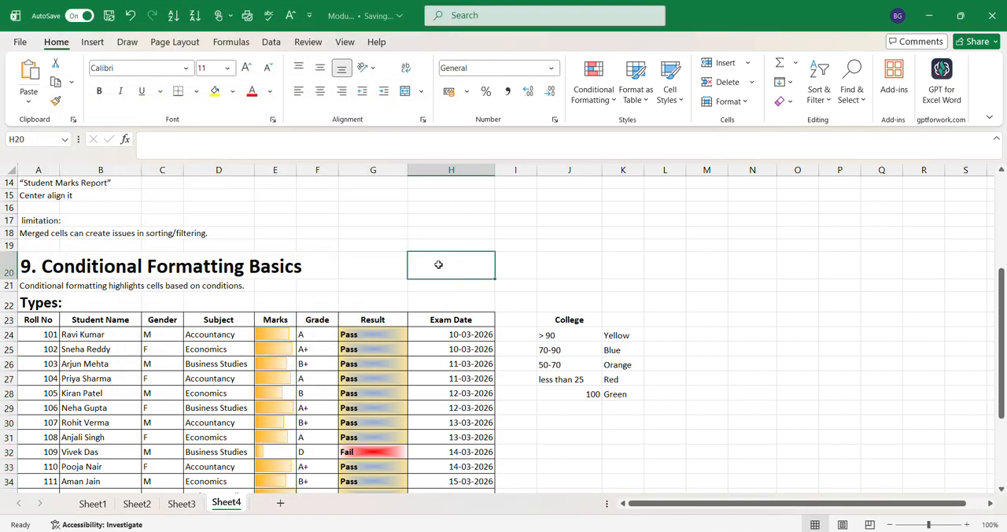
Inspect the bar-only cells throughout the Marks column against their underlying values.
click(285, 328)
key(Down)
key(Down)
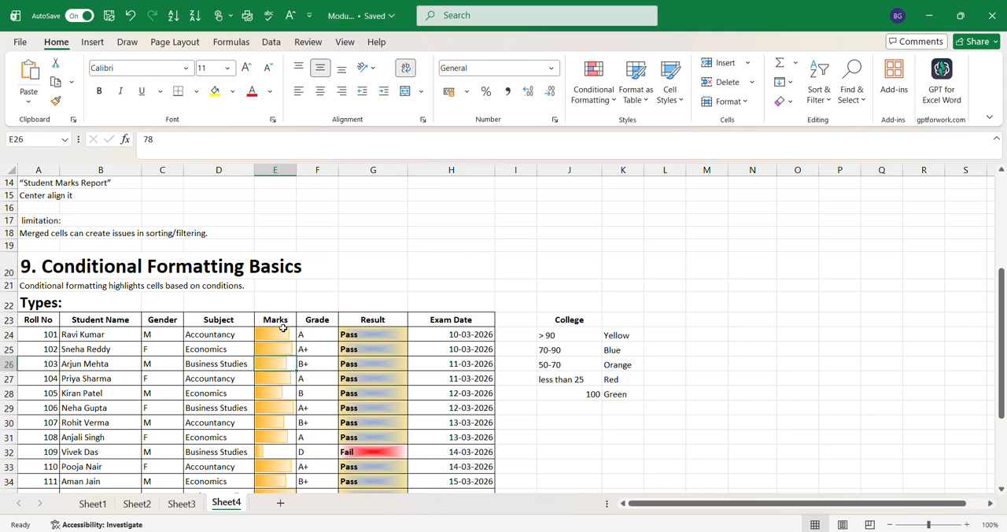
key(Down)
key(Down)
key(Down)
key(Down)
key(Down)
key(Down)
key(Down)
key(Down)
key(Down)
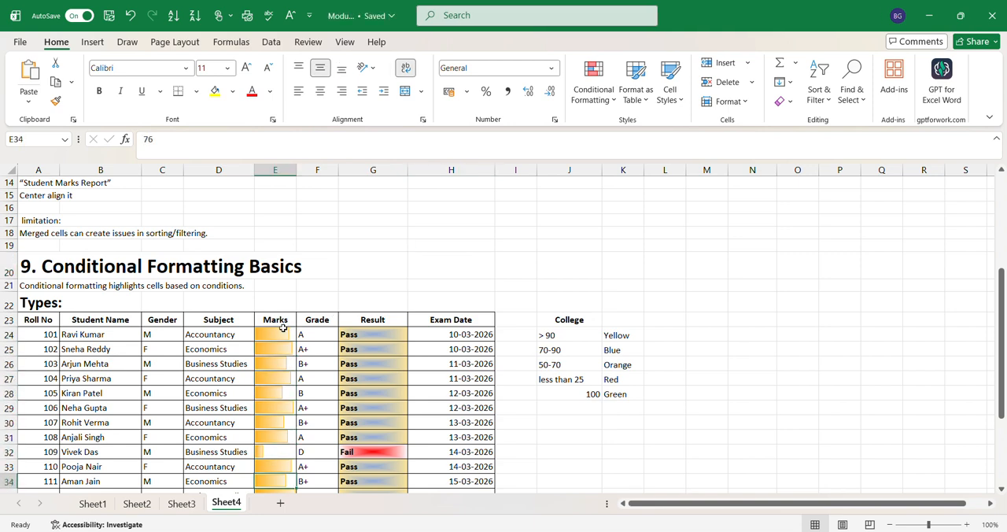
key(Down)
key(Down)
key(Down)
key(Down)
key(Down)
key(Down)
key(Down)
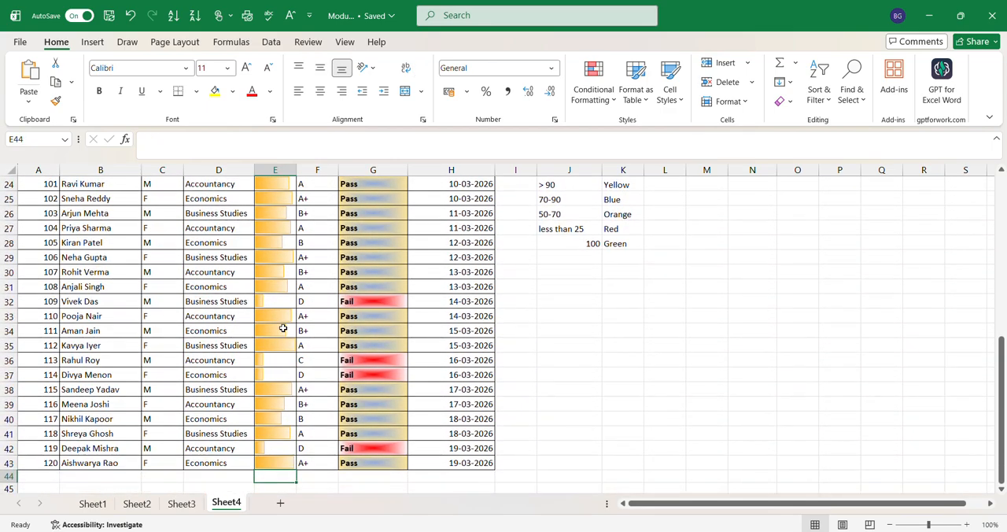
key(Up)
key(Up)
key(Up)
key(Up)
key(Up)
key(Up)
key(Up)
key(Up)
key(Up)
key(Up)
key(Up)
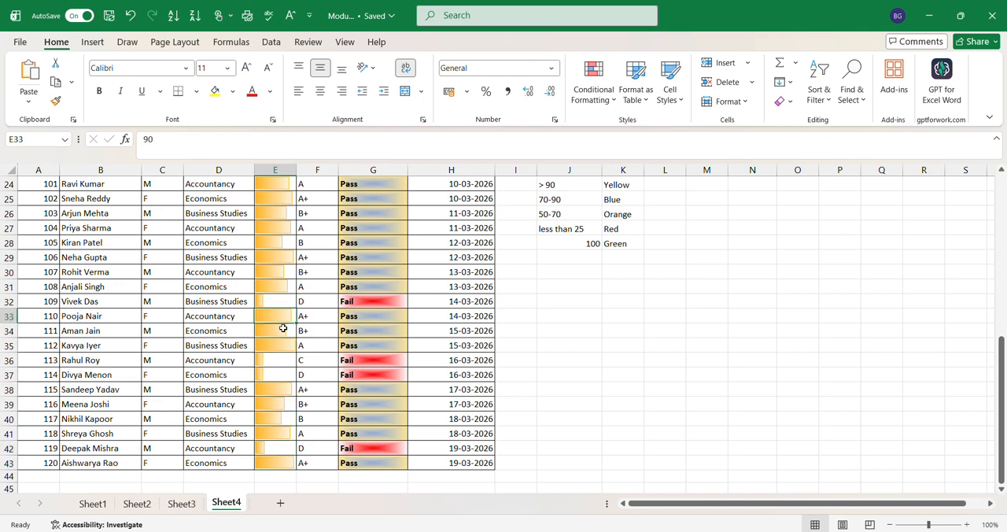
key(Up)
key(Up)
key(Up)
key(Up)
key(Up)
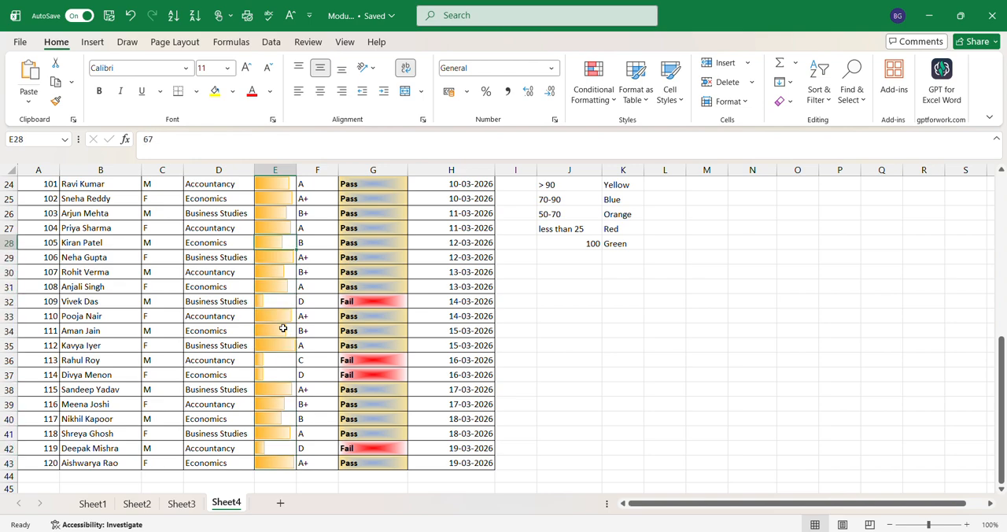
Check the underlying marks behind the bar-only cells E35 and E38, and return to the first mark in E24.
key(Up)
key(Up)
click(279, 348)
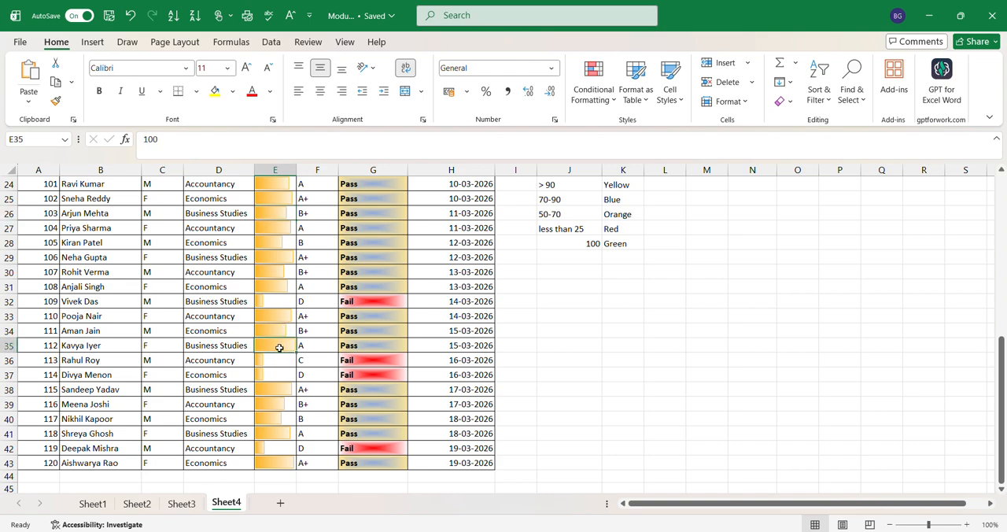
click(284, 390)
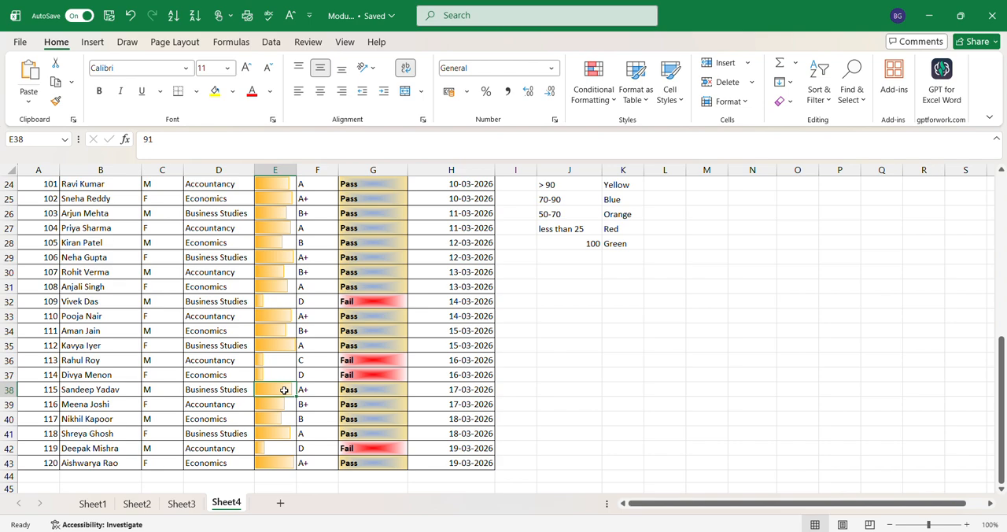
key(Up)
key(Up)
key(Up)
key(Up)
key(Up)
key(Up)
key(Up)
key(Up)
key(Up)
key(Up)
key(Up)
key(Up)
key(Up)
key(Up)
key(Up)
key(Up)
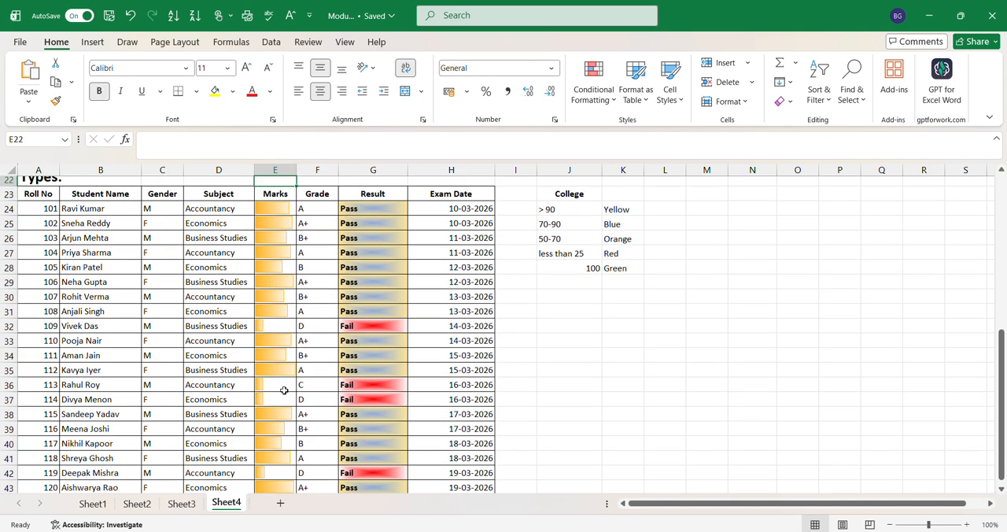
key(Down)
key(Down)
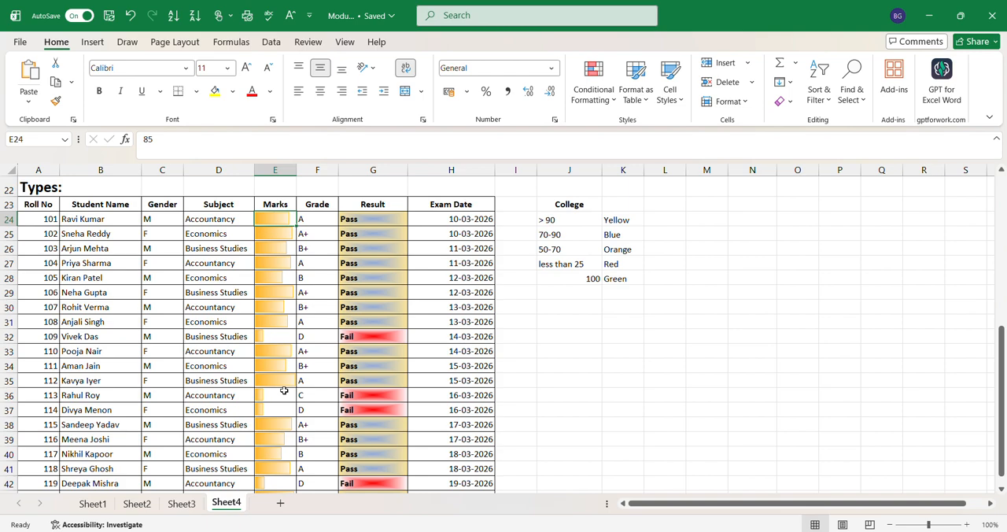
Inspect the stored marks in E25 and E26, highlighting the E26 value without changing it.
click(272, 236)
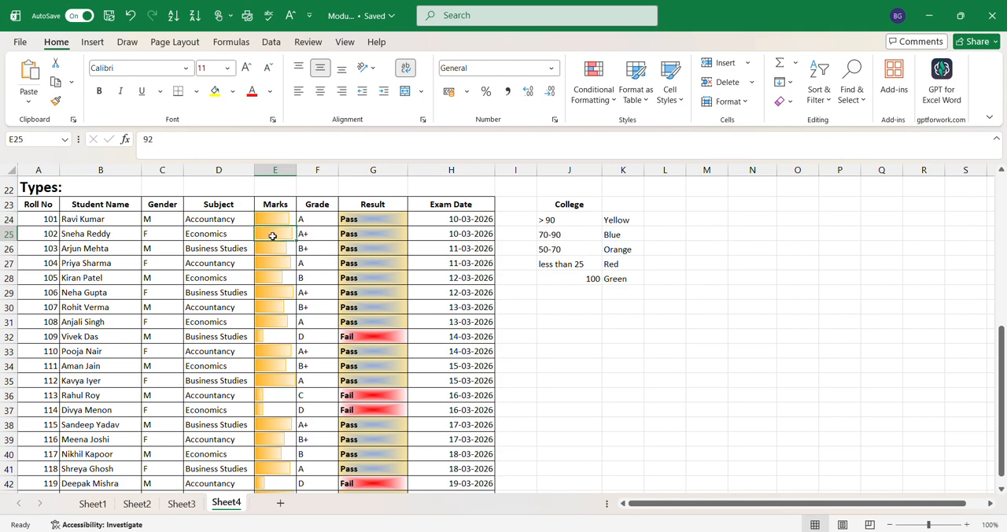
click(272, 244)
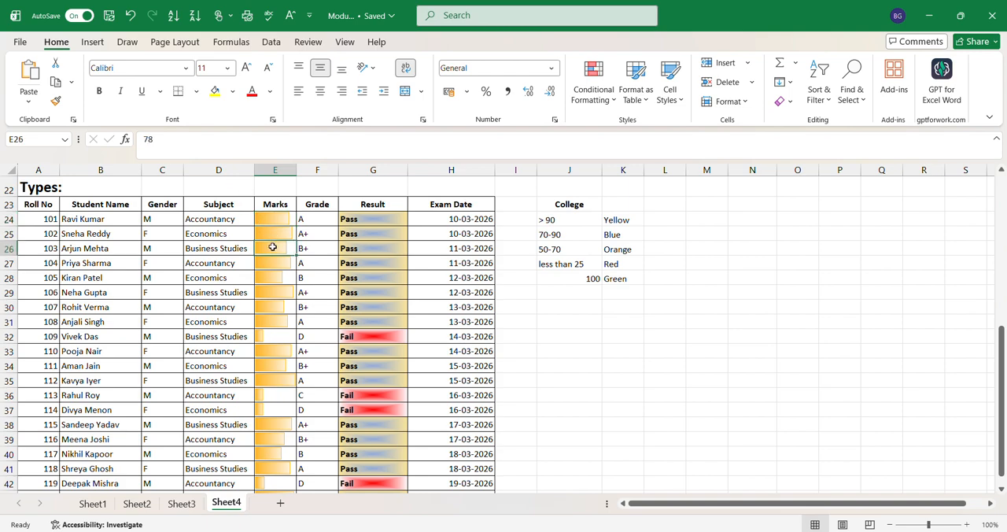
click(166, 144)
drag(164, 144, 143, 142)
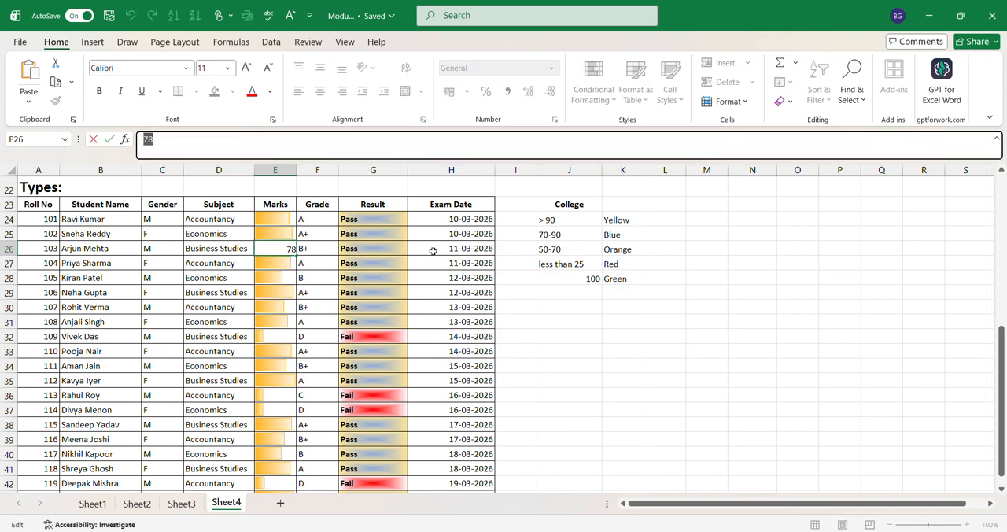
click(572, 310)
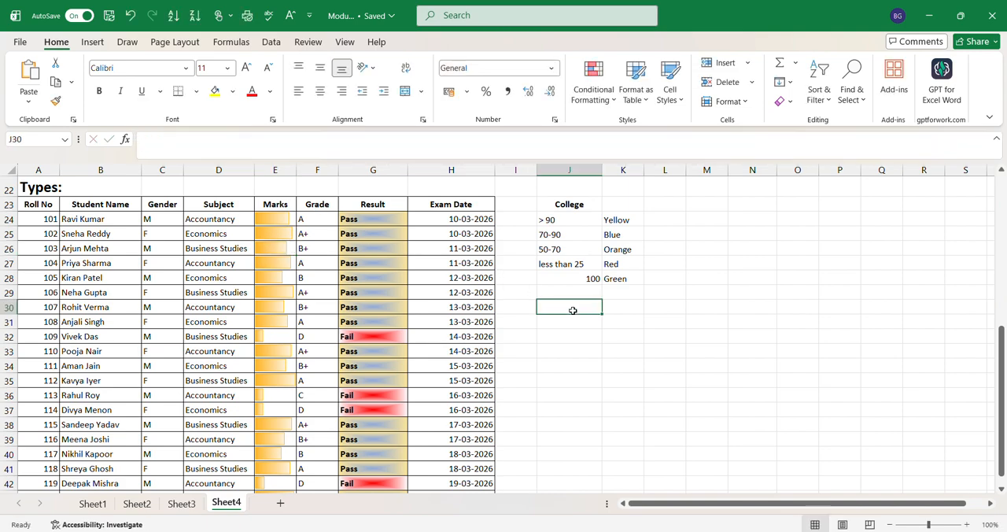
Review the underlying marks cell by cell from E25 down to E36 against their data bar lengths.
click(279, 236)
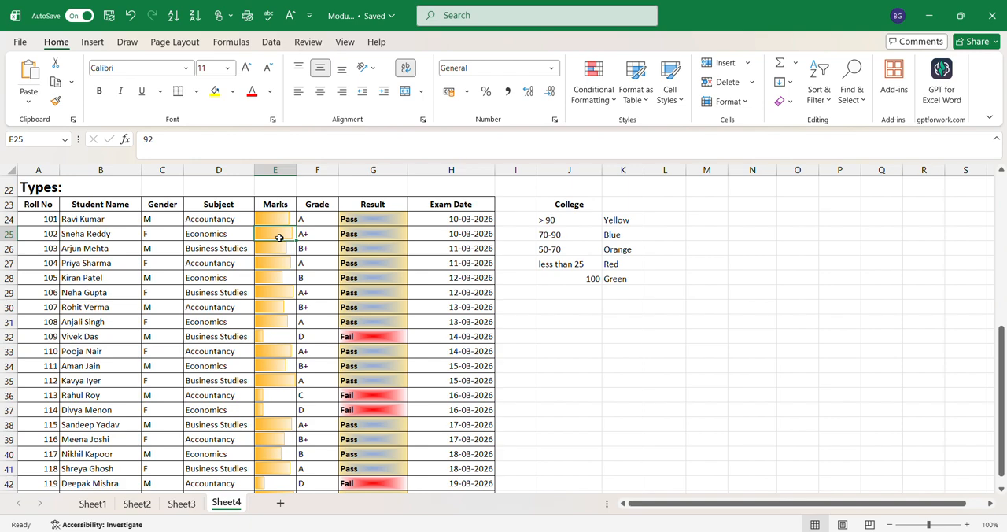
key(Down)
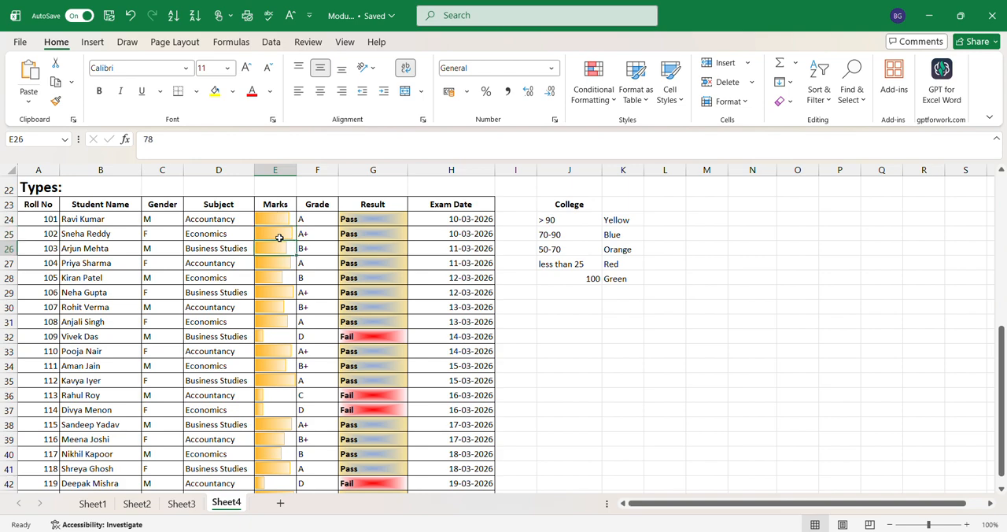
key(Down)
key(Down)
key(Down)
key(Down)
key(Down)
key(Down)
key(Down)
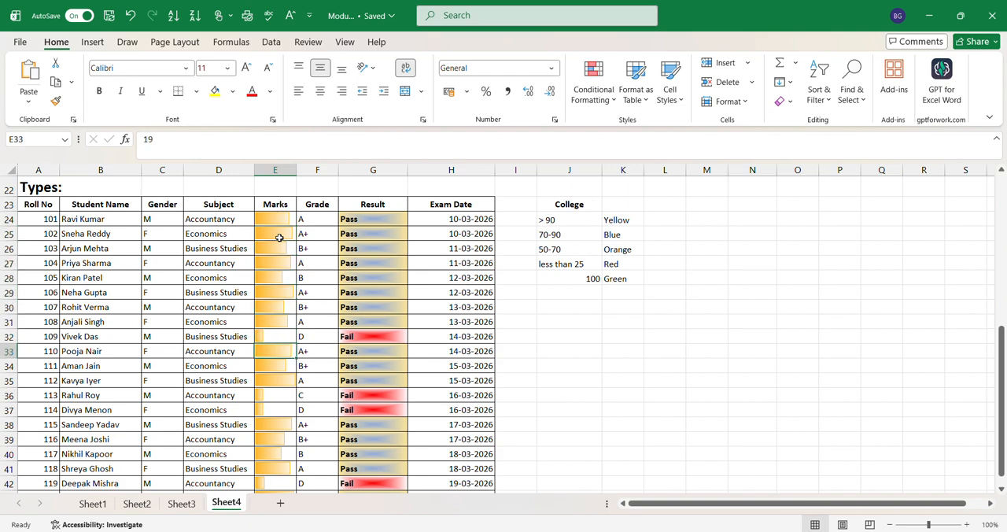
key(Down)
key(Down)
key(Down)
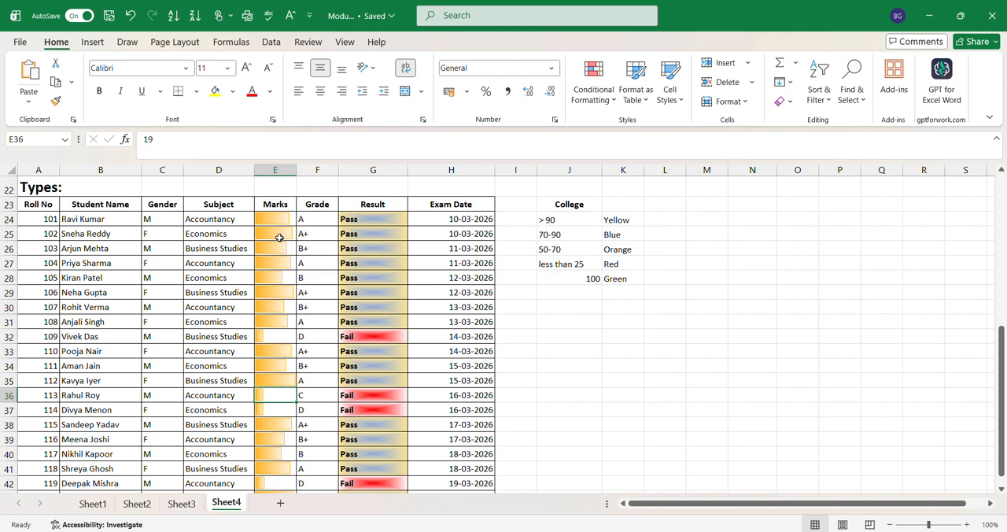